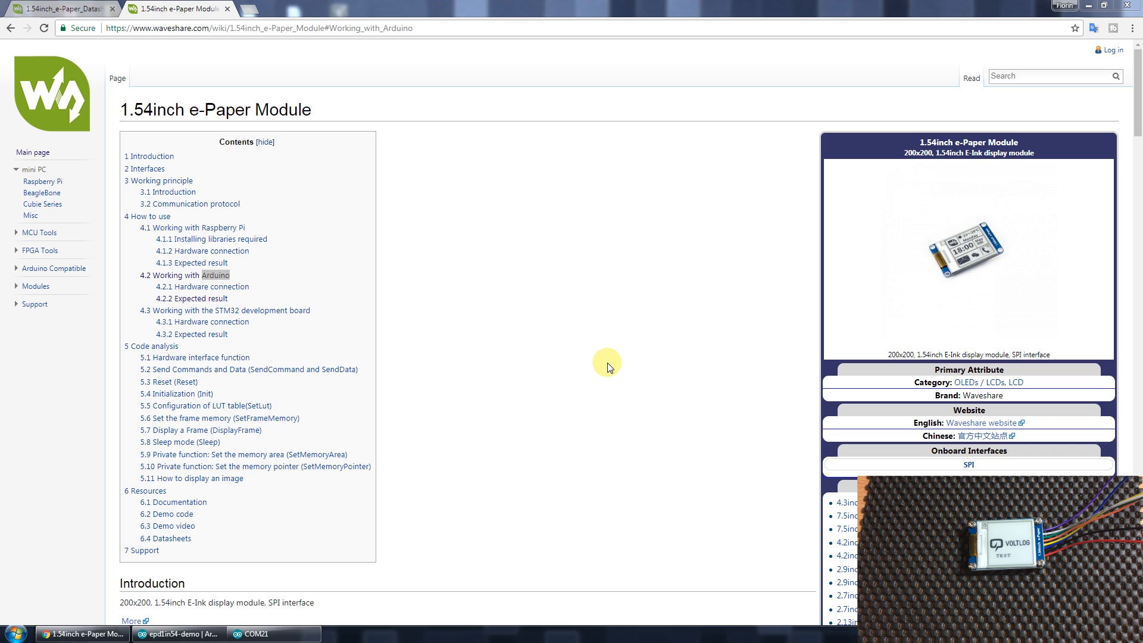
# Look up the 280 ms partial image update time in the e-Paper datasheet.
pyautogui.click(86, 15)
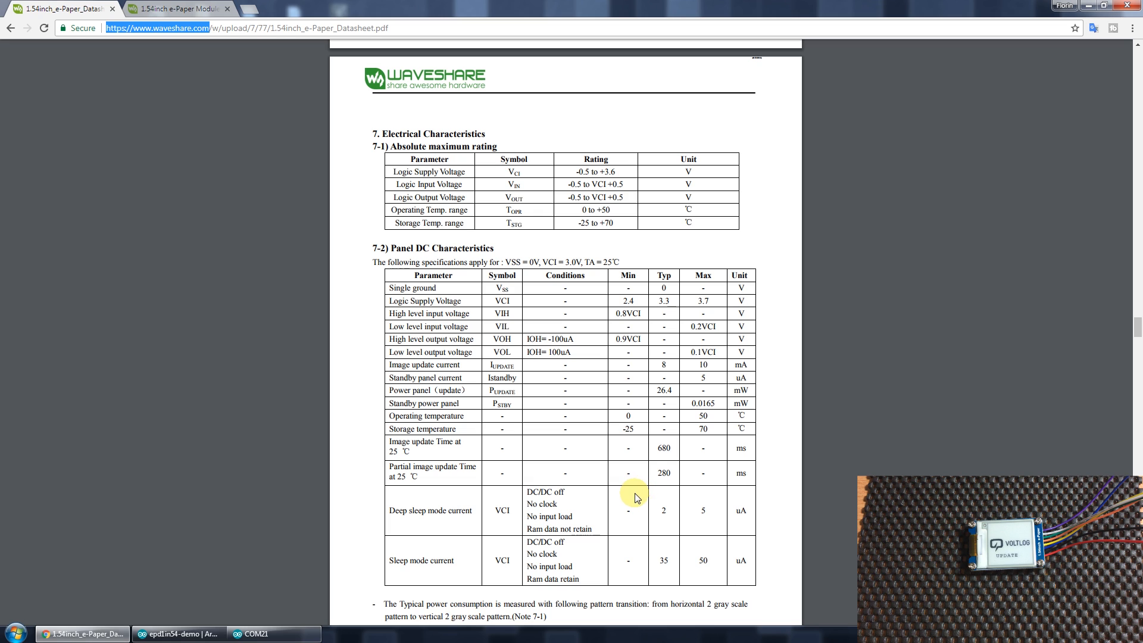
pyautogui.click(179, 633)
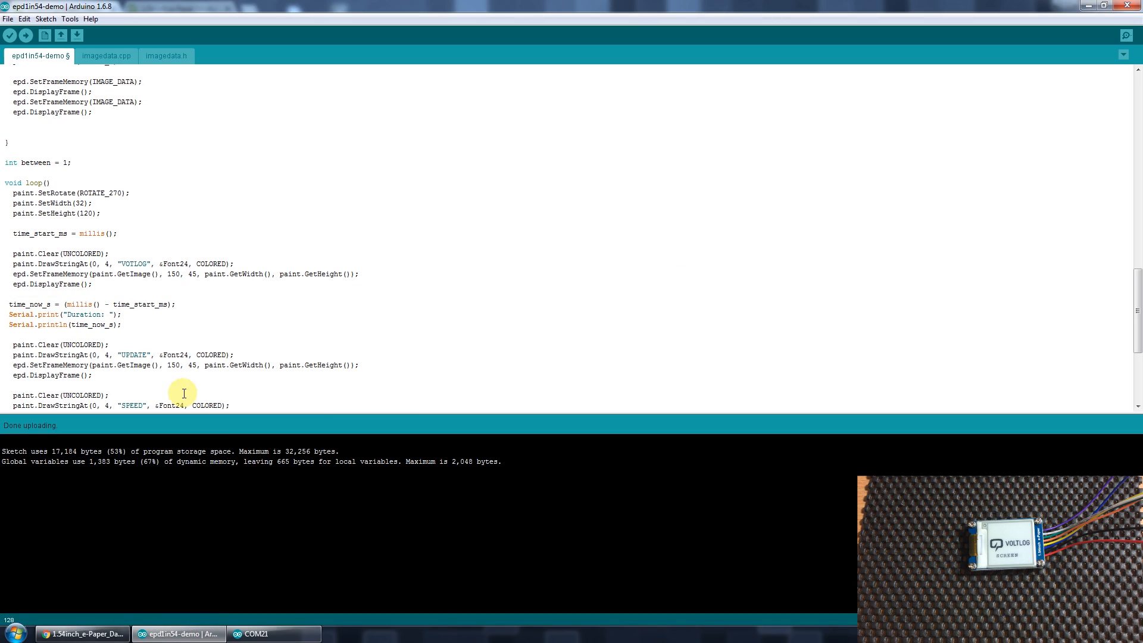
pyautogui.click(103, 212)
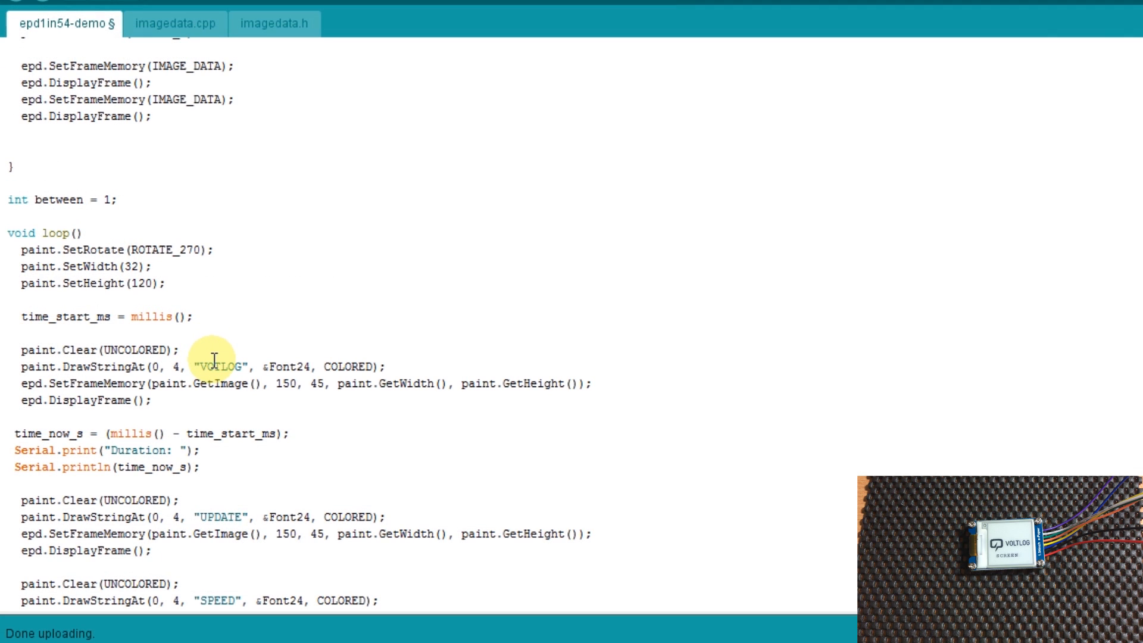
pyautogui.scroll(-1, 214, 360)
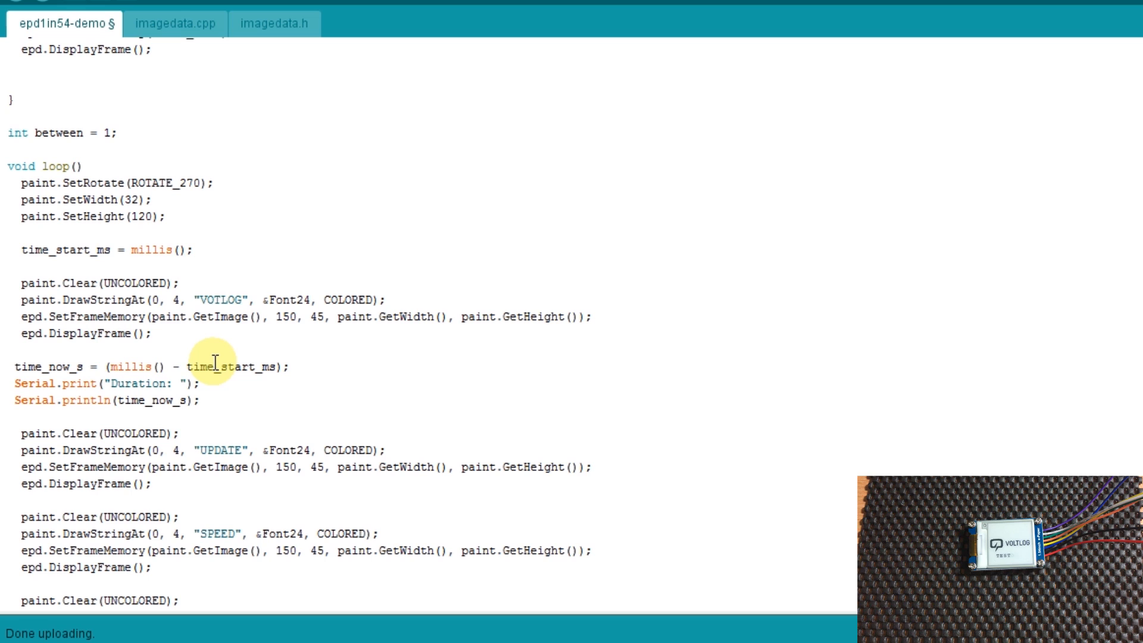
pyautogui.scroll(-1, 214, 359)
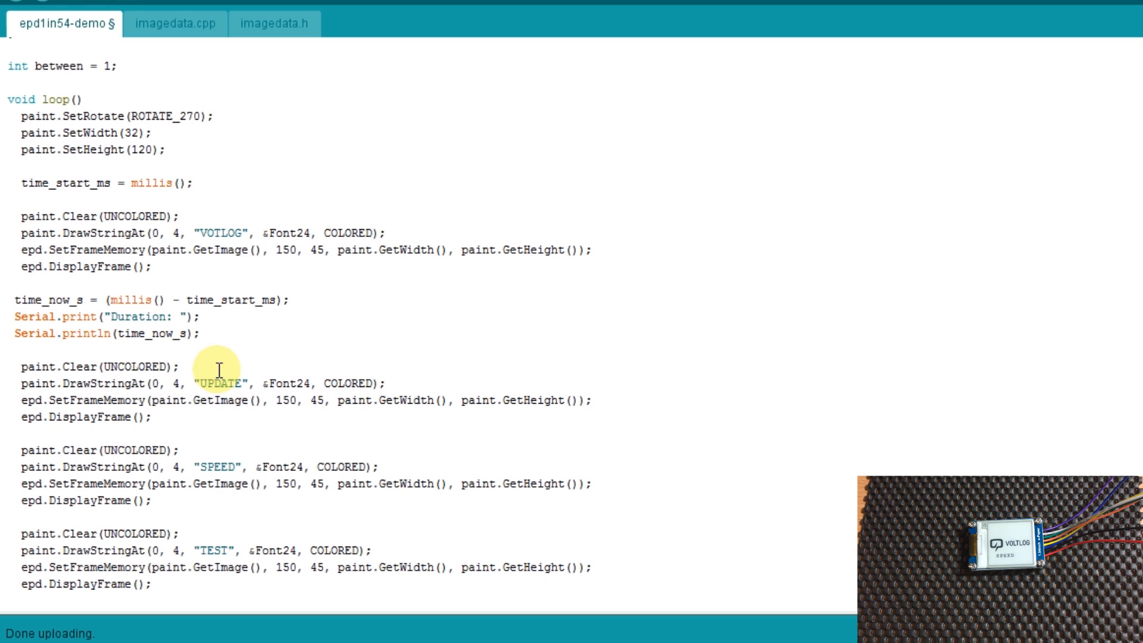
pyautogui.moveTo(22, 366); pyautogui.dragTo(189, 367)
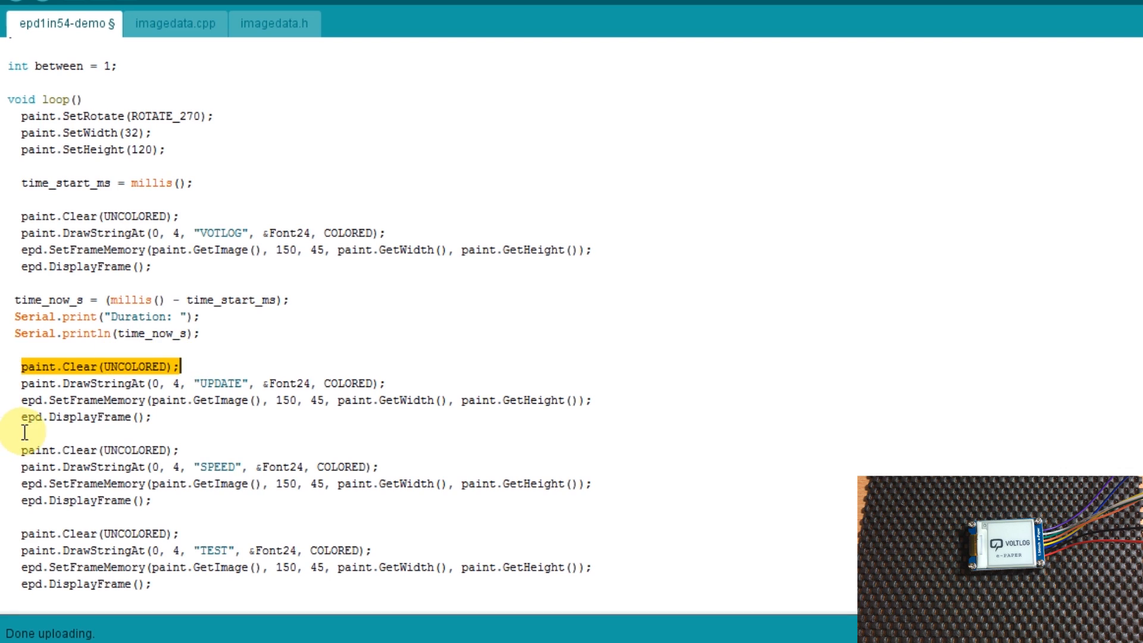
pyautogui.moveTo(20, 417); pyautogui.dragTo(153, 417)
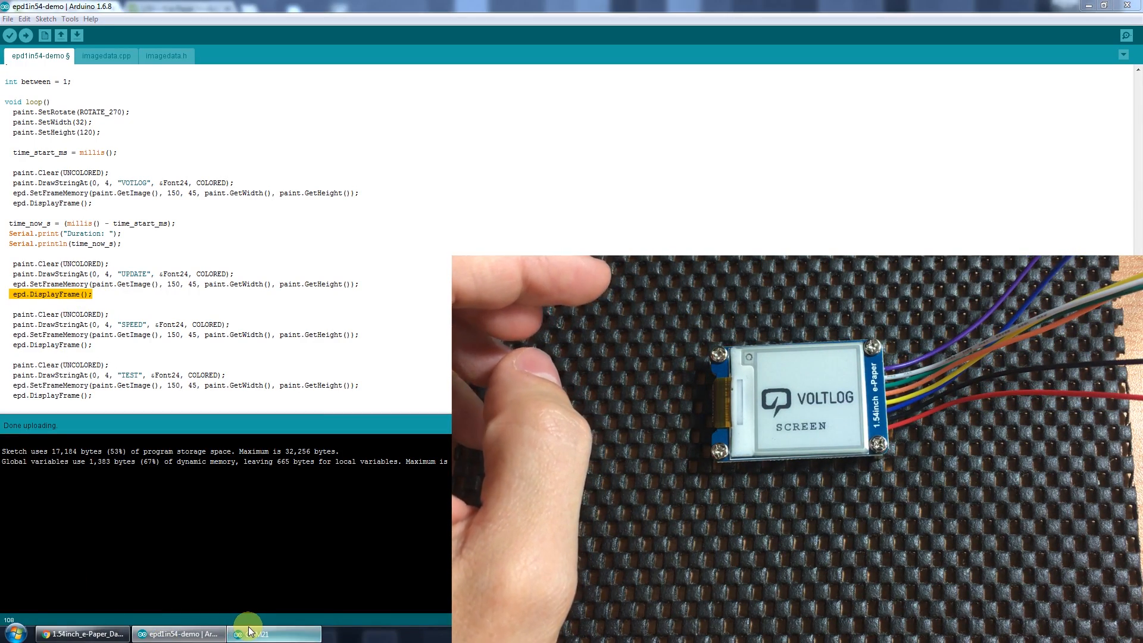
# Bring up the COM21 serial monitor showing Duration readings of about 511 ms.
pyautogui.click(268, 633)
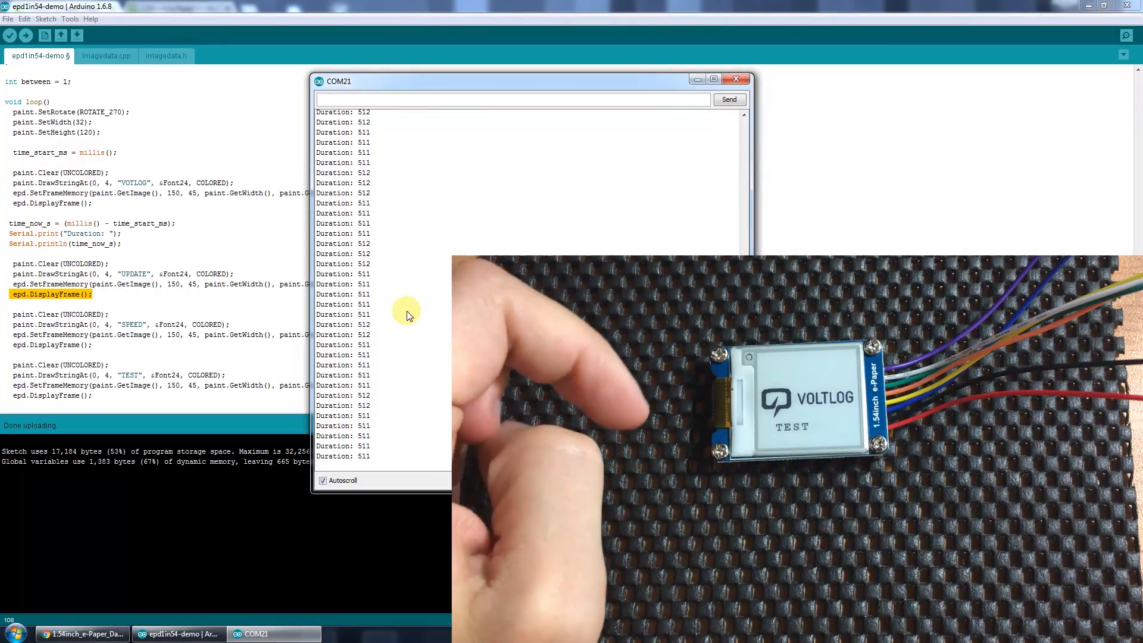